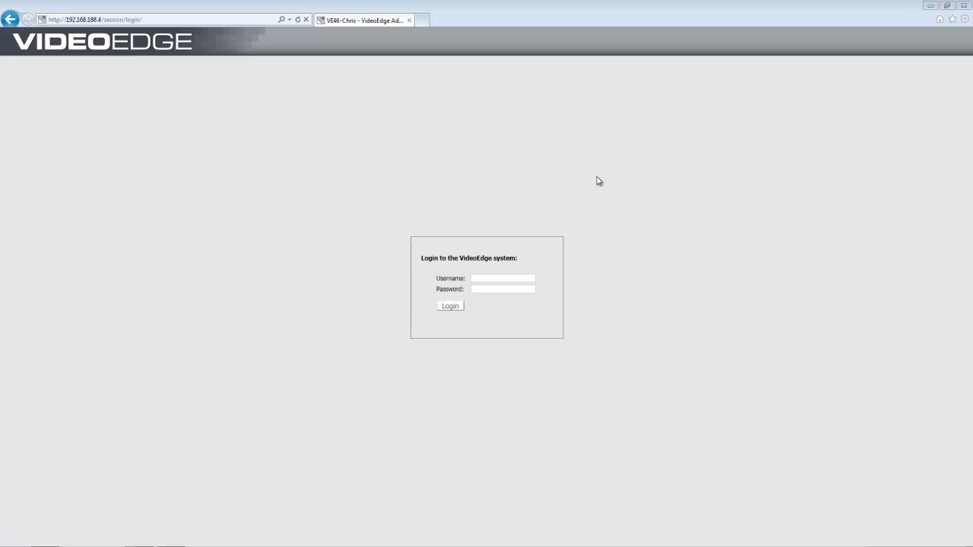
- Log in to VideoEdge with the administrator username and password to reach the Devices video list
click(511, 277)
text(admin)
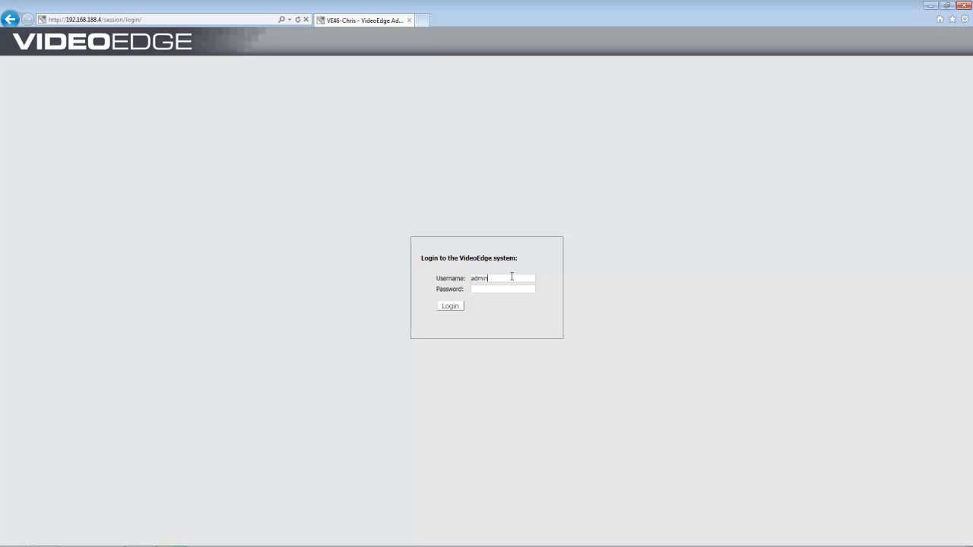
text(admin)
click(449, 307)
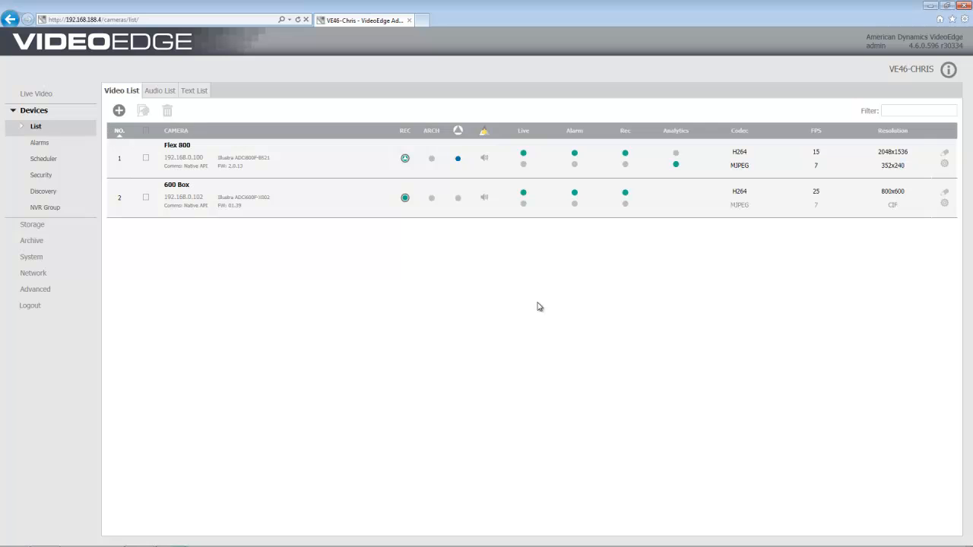
- Set the 600 Box camera's video analysis to Video Intelligence, save it, and go to Alarms
click(945, 204)
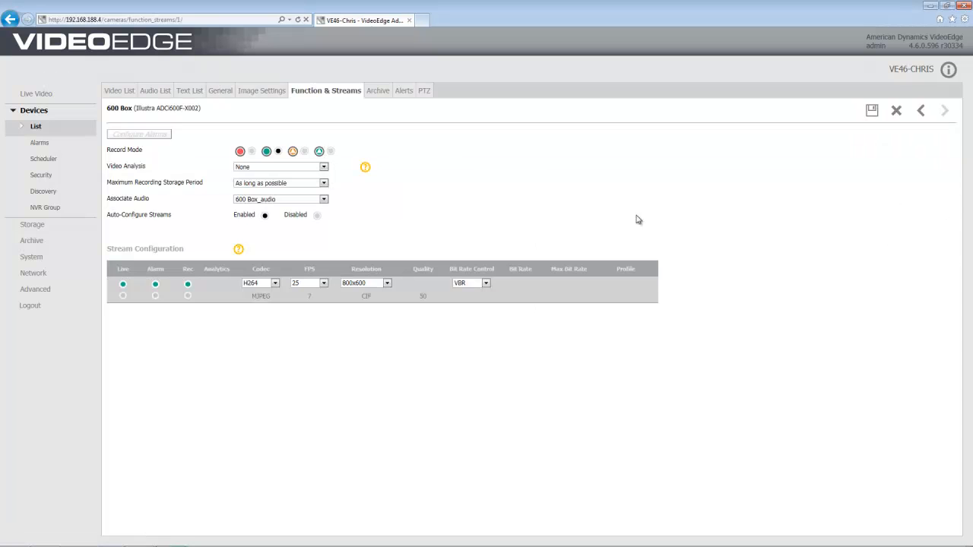
click(325, 168)
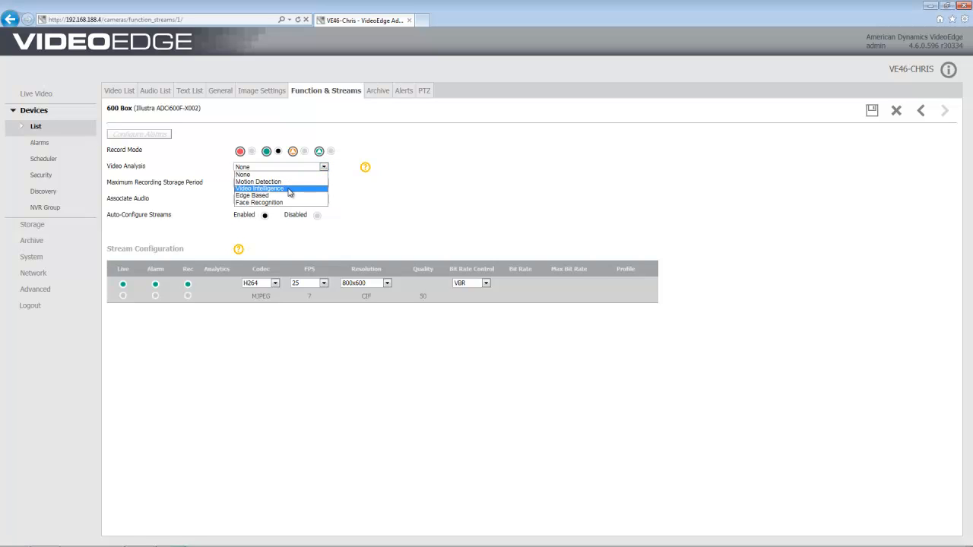
click(290, 190)
click(331, 152)
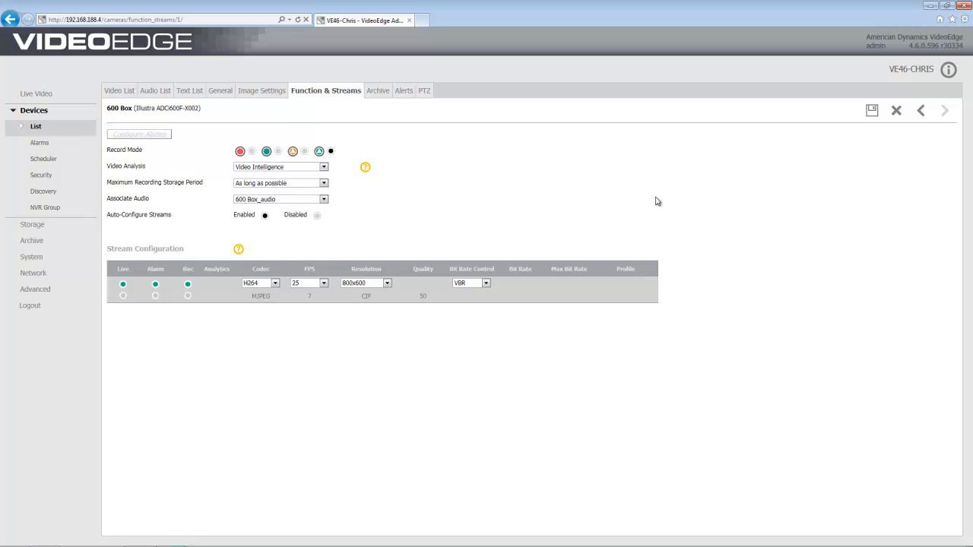
click(872, 111)
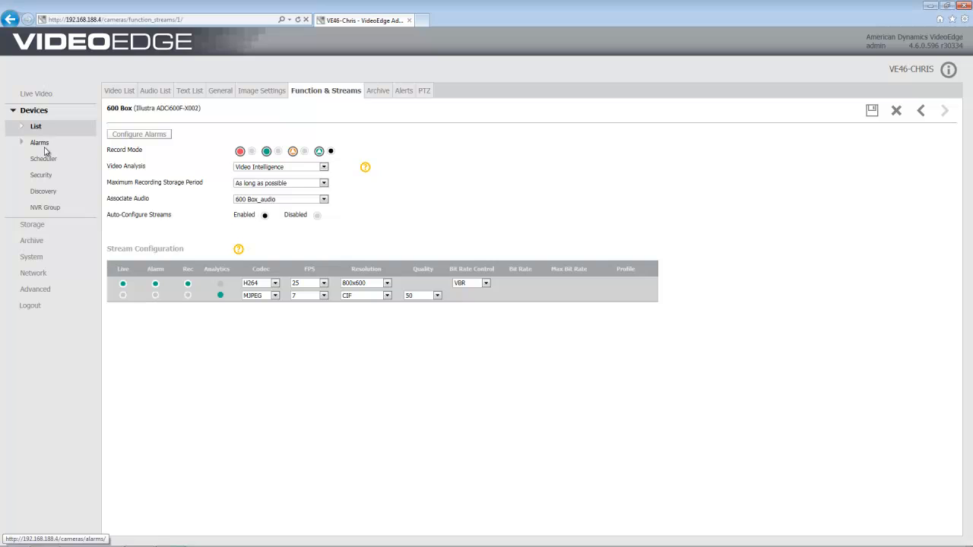
click(44, 148)
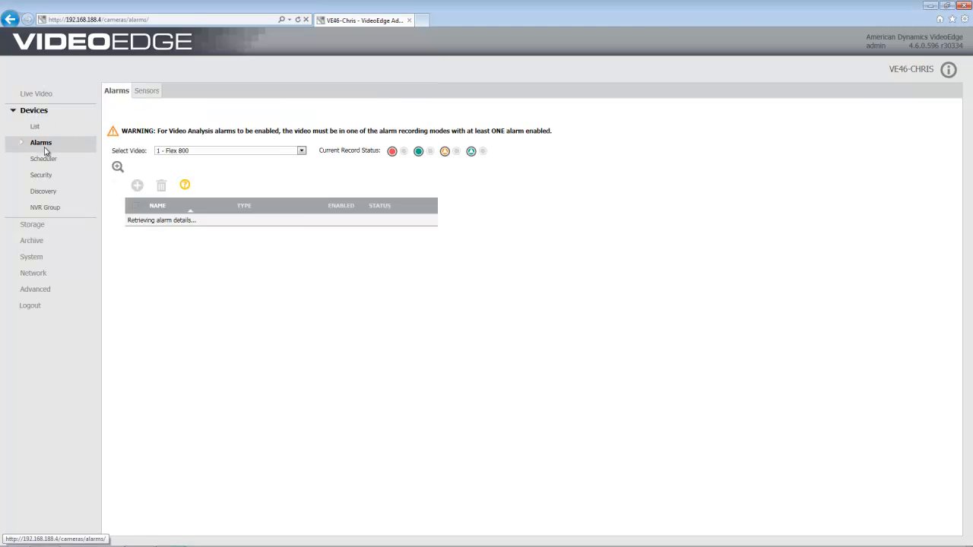
click(301, 151)
- Select camera '2 - 600 Box' for alarms and add a new alarm rule
click(194, 166)
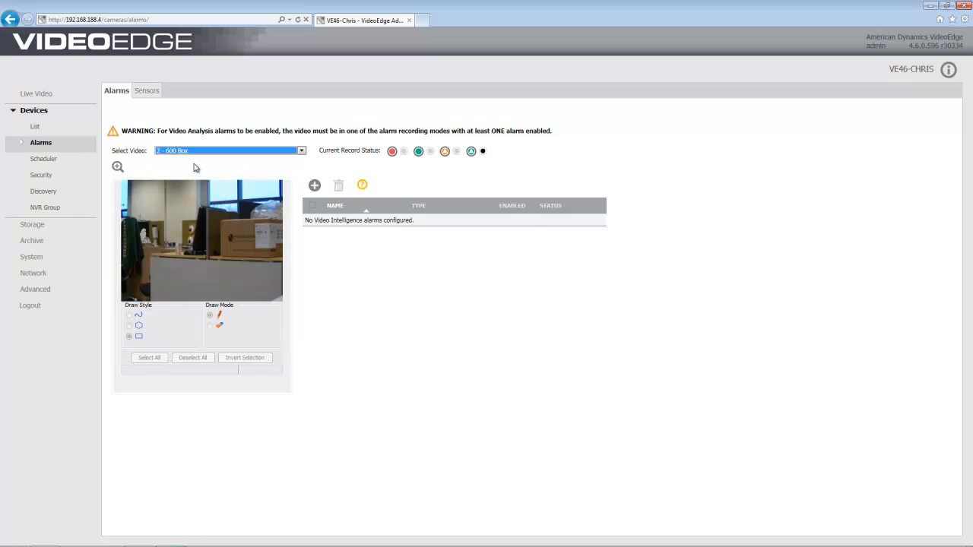
click(314, 189)
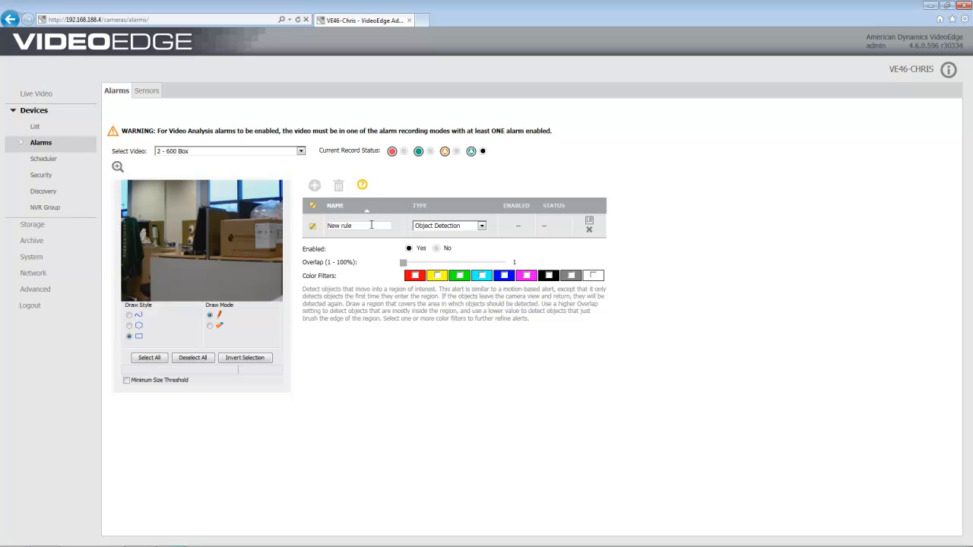
- Rename the new rule to 'Long queue' and set its type to Queue Analysis
drag(371, 225, 311, 230)
text(Long queue)
click(481, 225)
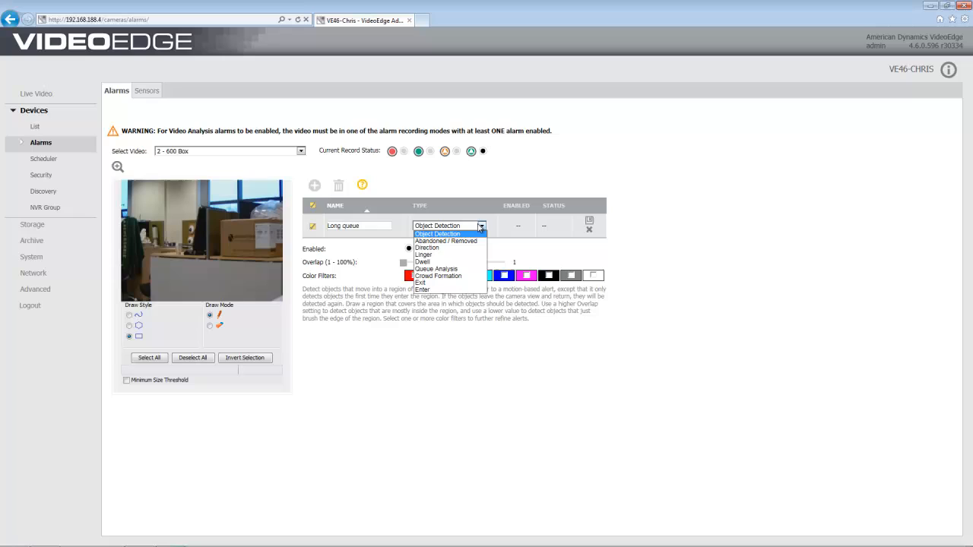
click(460, 268)
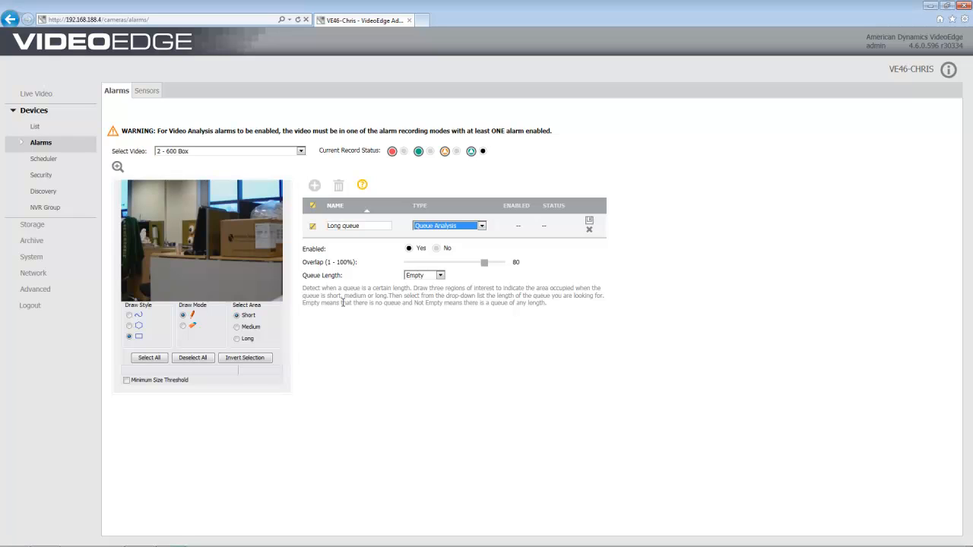
click(343, 303)
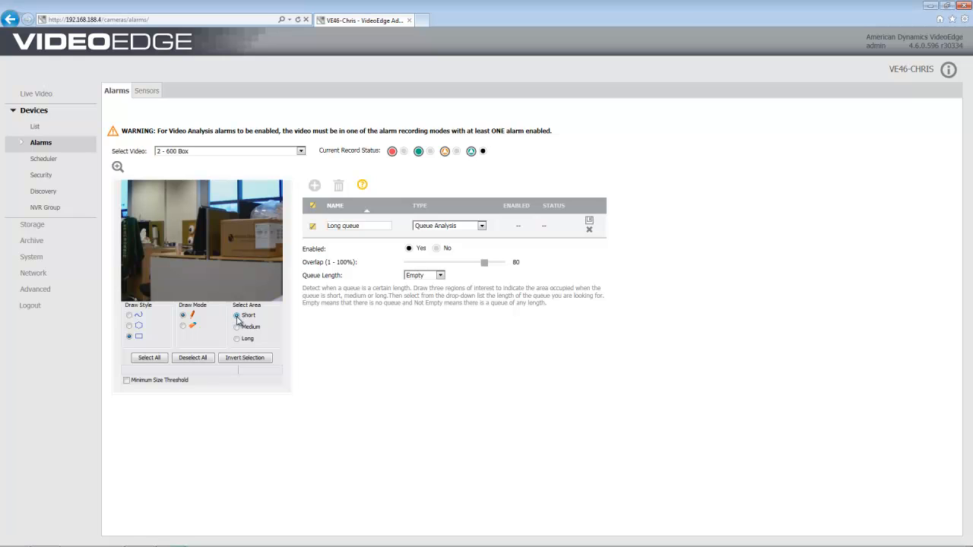
click(237, 317)
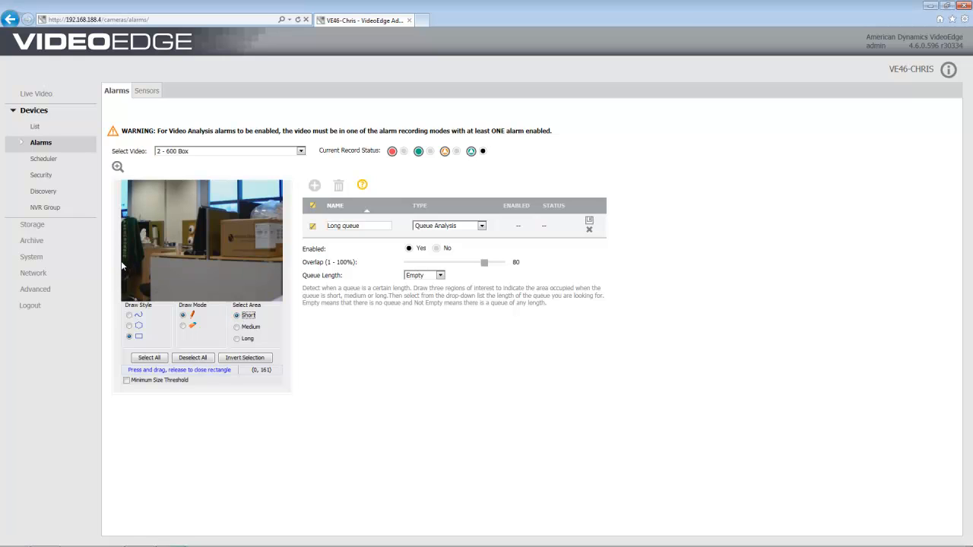
- Draw the Short, Medium and Long queue areas side by side along the bottom of the image
drag(122, 262, 176, 292)
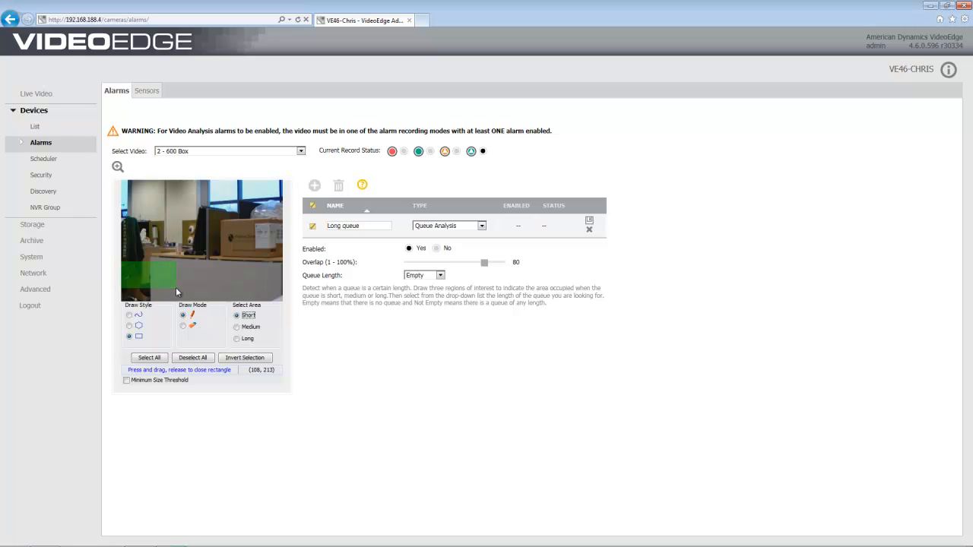
click(237, 327)
drag(178, 263, 232, 294)
click(237, 338)
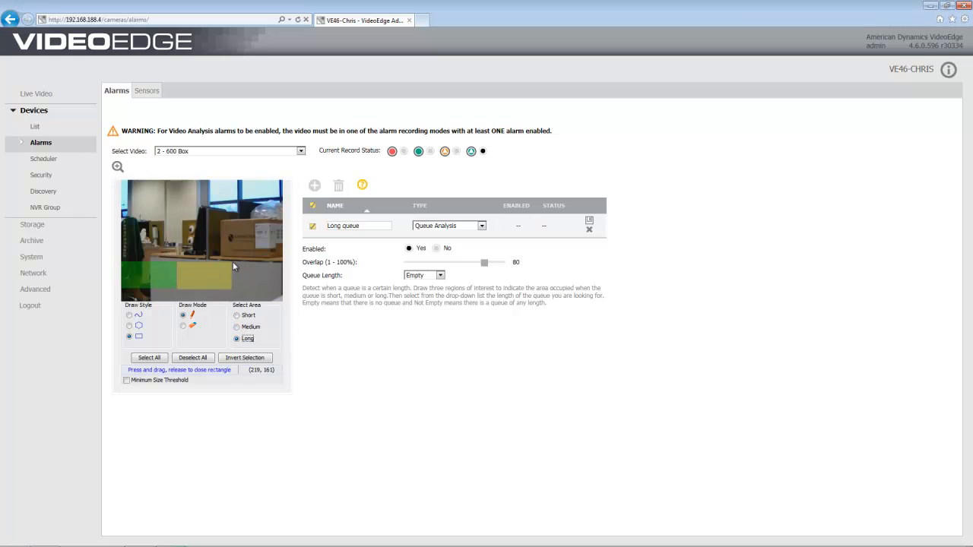
drag(257, 279, 282, 295)
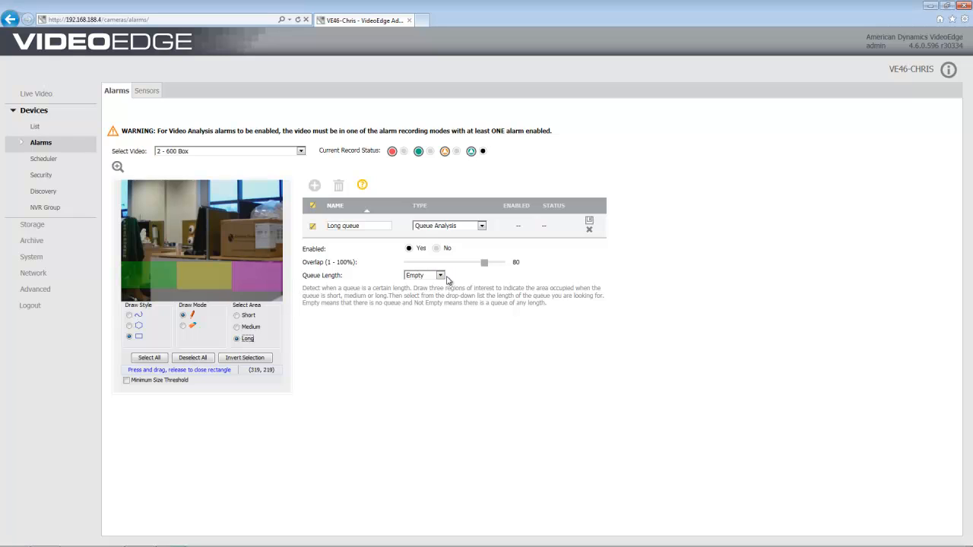
click(441, 276)
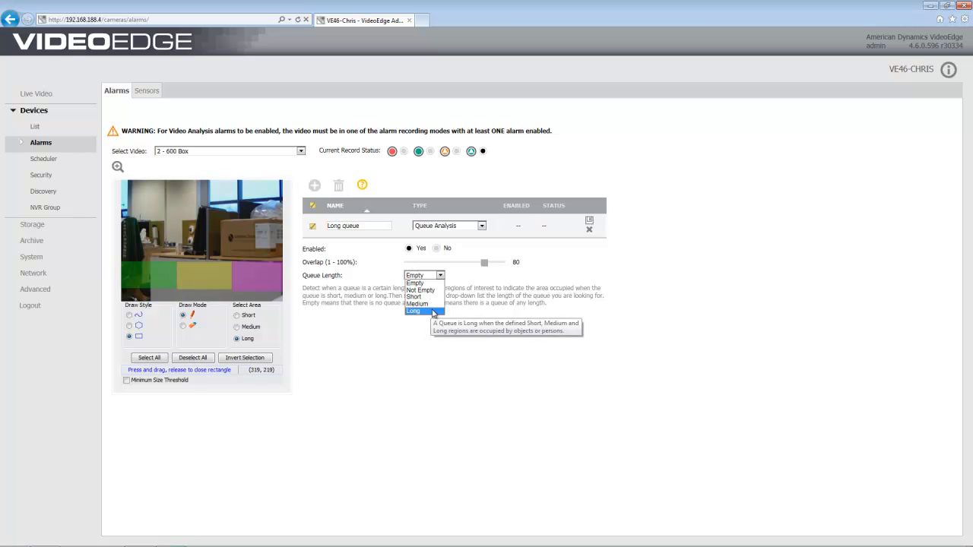
- Set Queue Length to Long and save the 'Long queue' rule
click(432, 310)
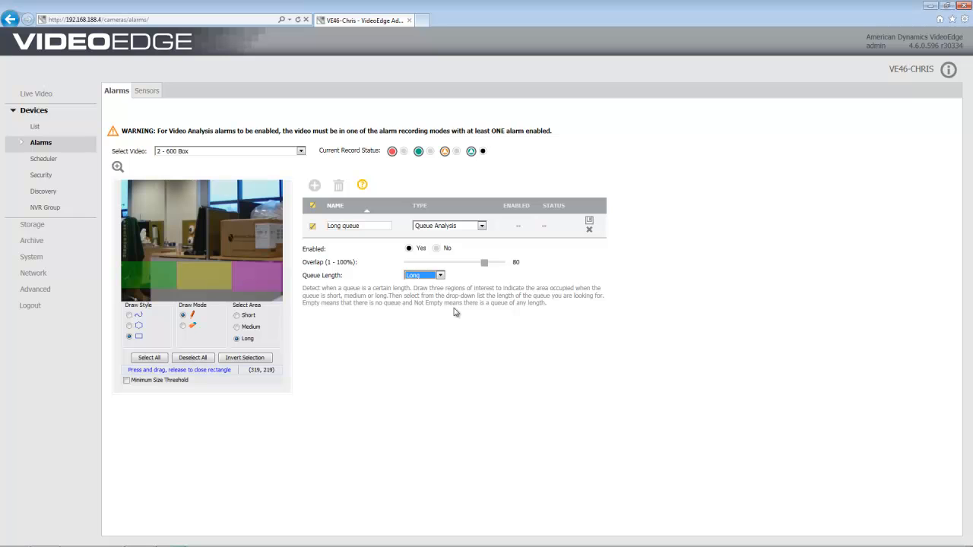
click(589, 220)
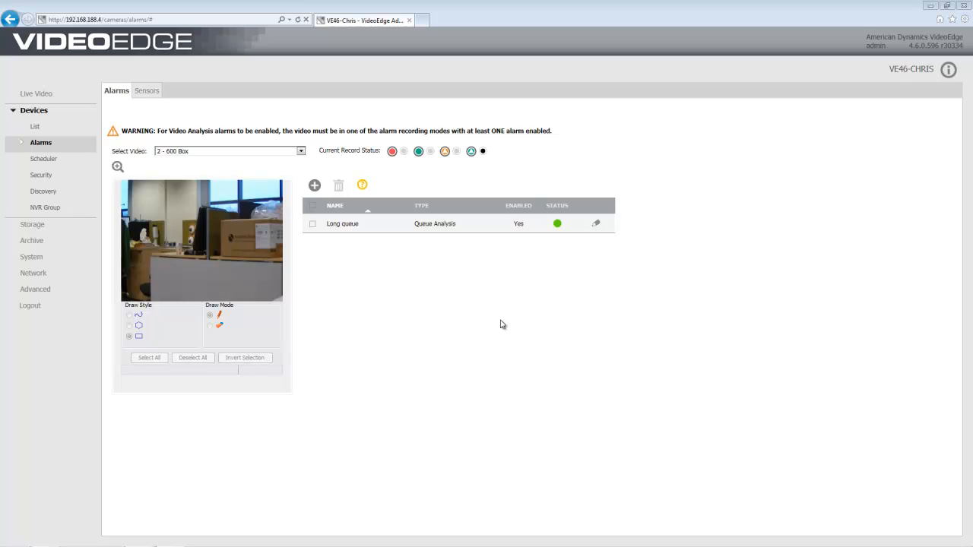
- Add a rule named 'Crowd of 25+' and set its type to Crowd Formation
click(314, 186)
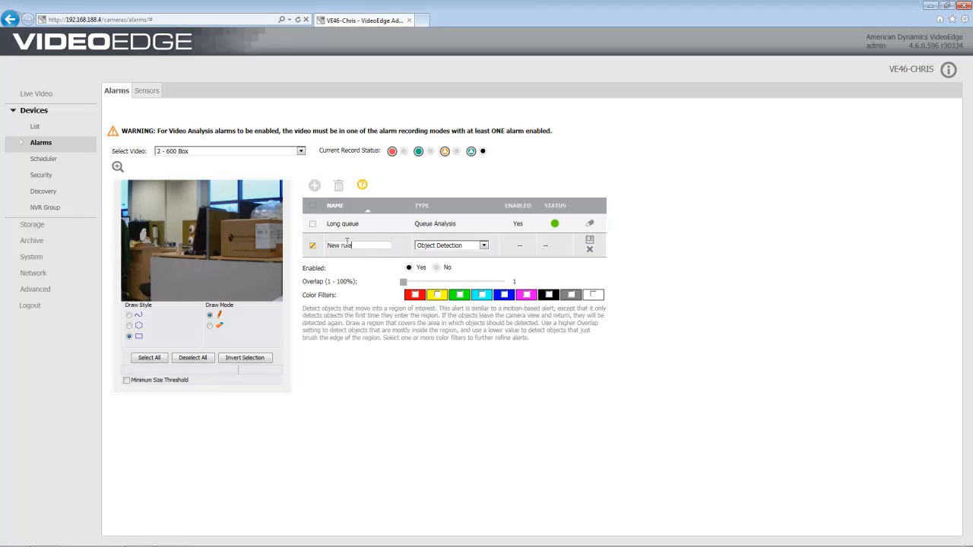
triple_click(347, 243)
text(Crowd of 25+)
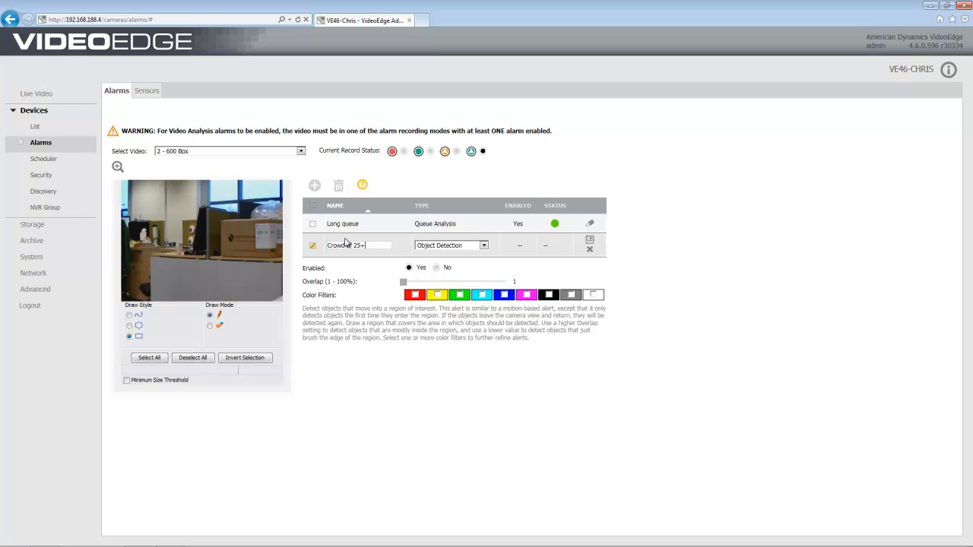
click(484, 245)
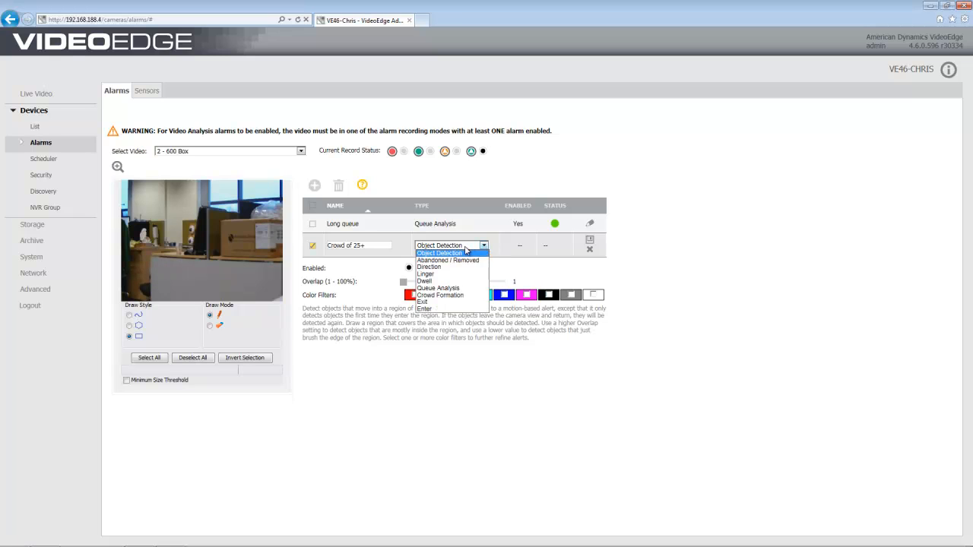
click(464, 295)
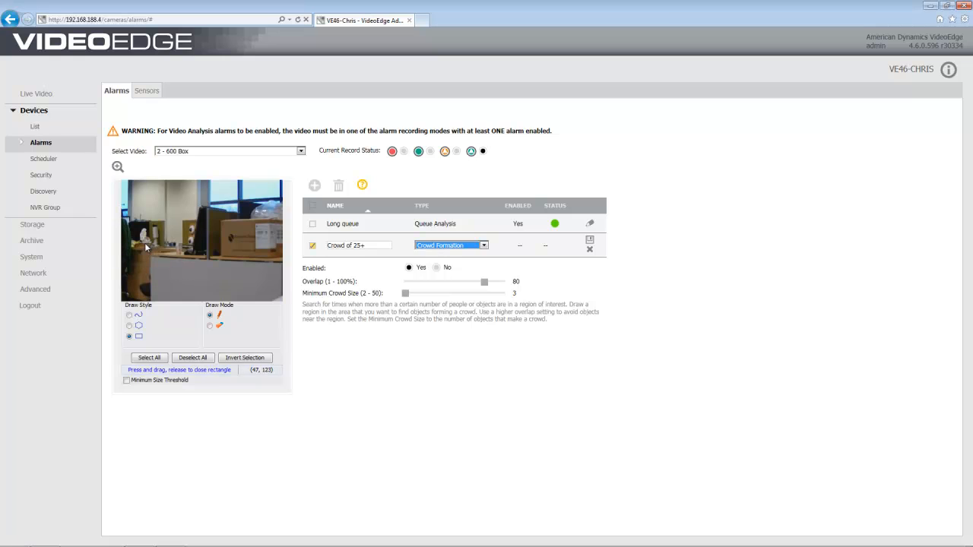
- Draw a crowd region on the image's left side, set minimum crowd size 25, and save
drag(132, 216, 213, 285)
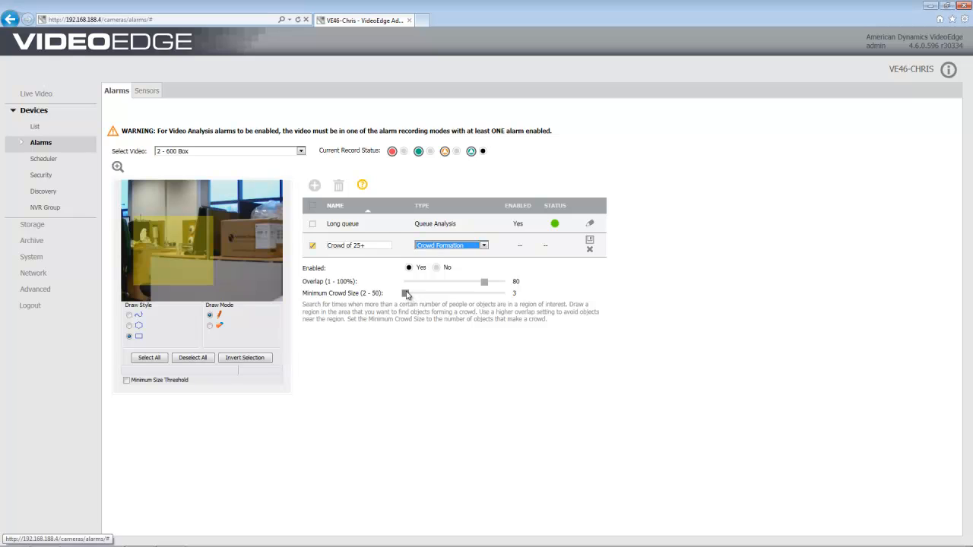
drag(407, 295, 454, 301)
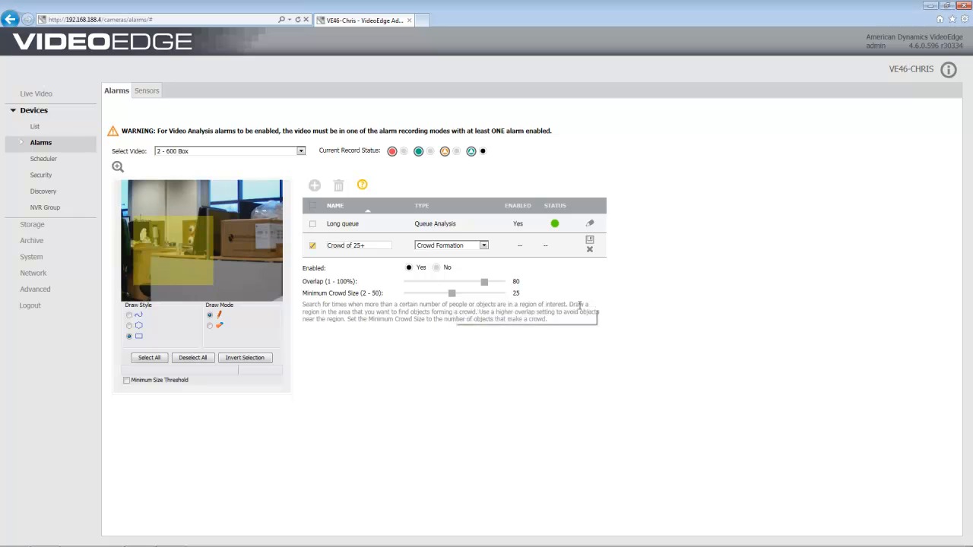
click(590, 241)
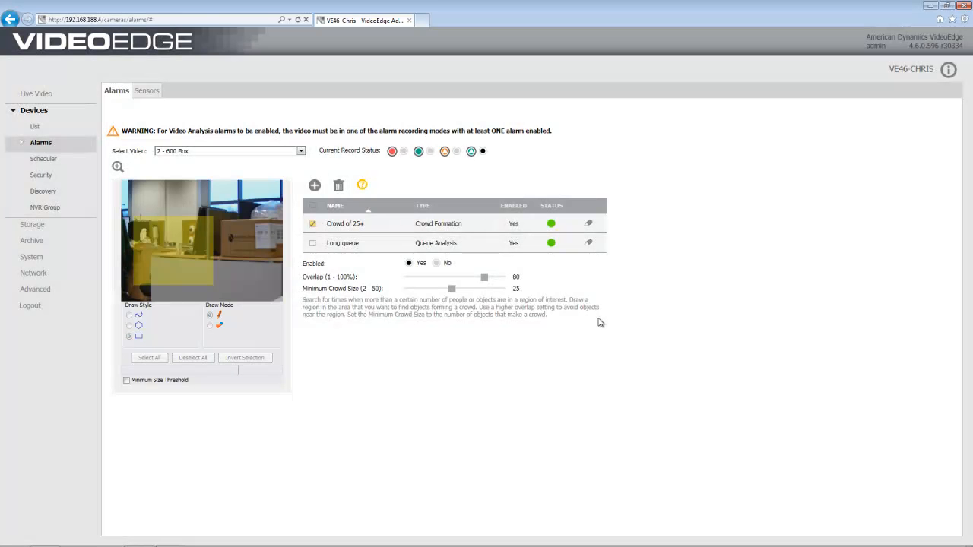